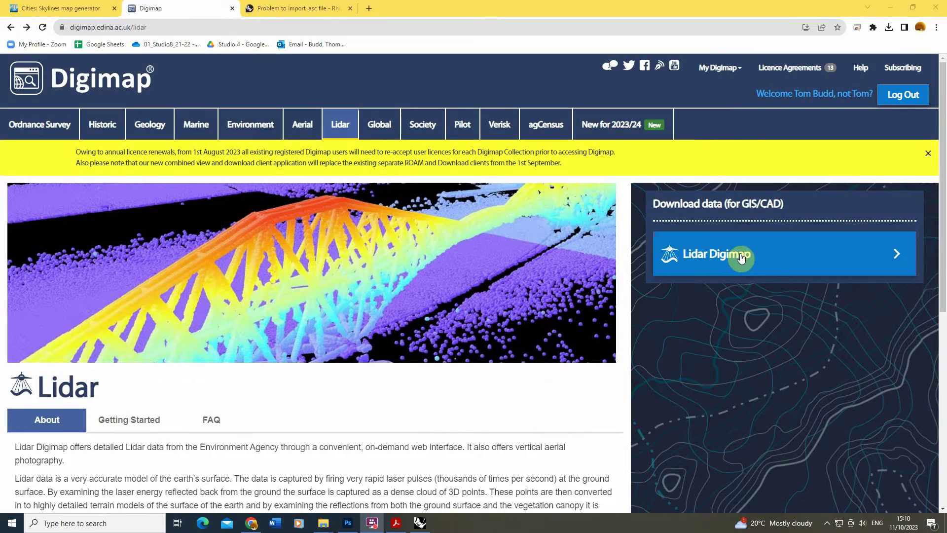
Open Lidar Digimap and show the availability grid of the England 25cm composite Digital Terrain Model over southern England
left_click(742, 258)
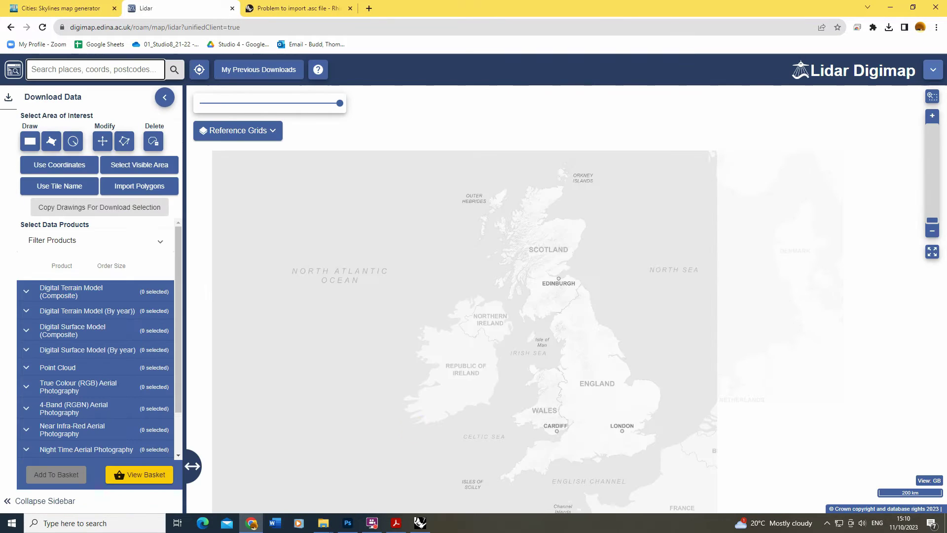
scroll(630, 466, "up", 2)
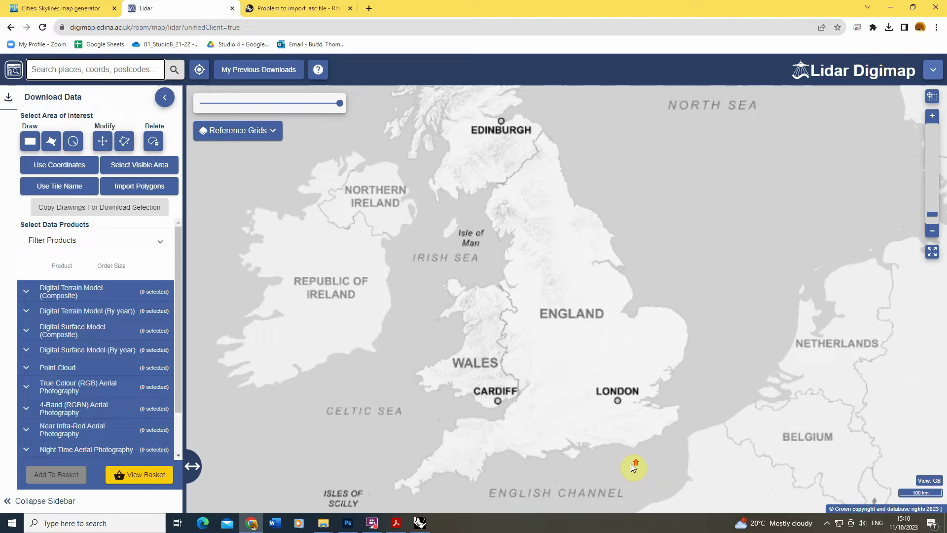
scroll(614, 437, "up", 2)
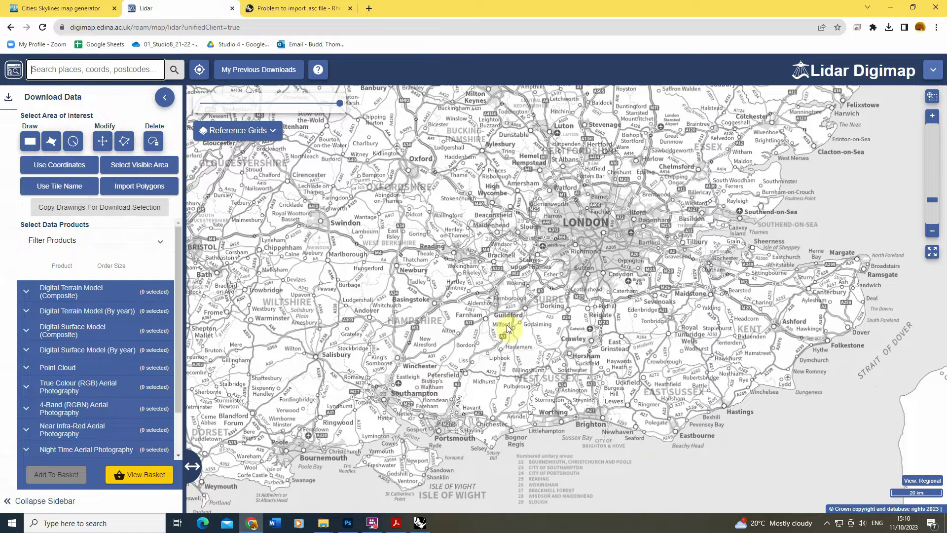
left_click(89, 289)
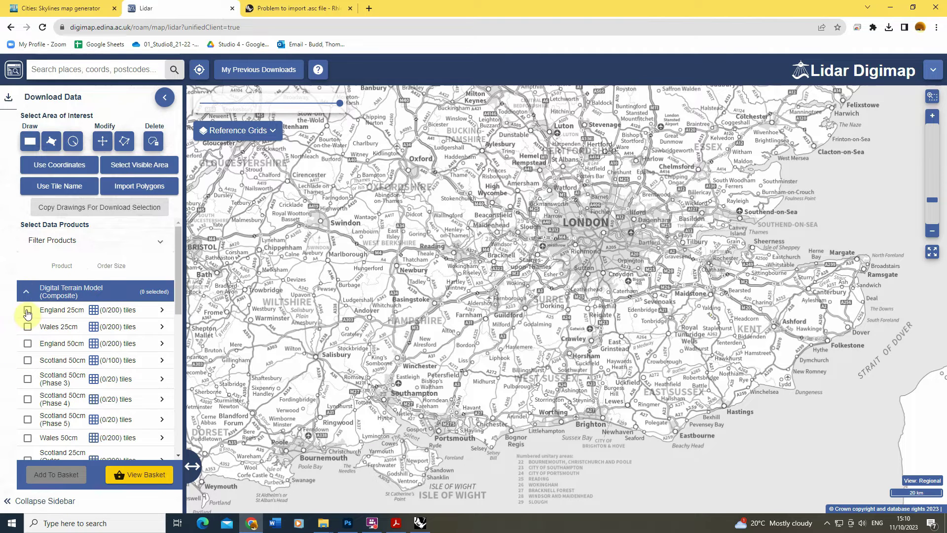
left_click(93, 312)
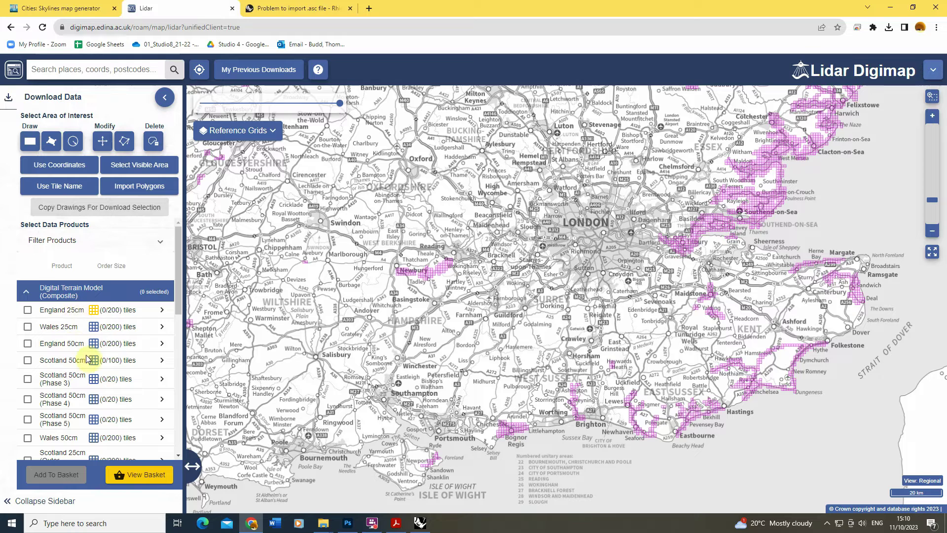
Check the availability grid of the England 1m terrain model against the England 25cm grid
scroll(74, 377, "down", 4)
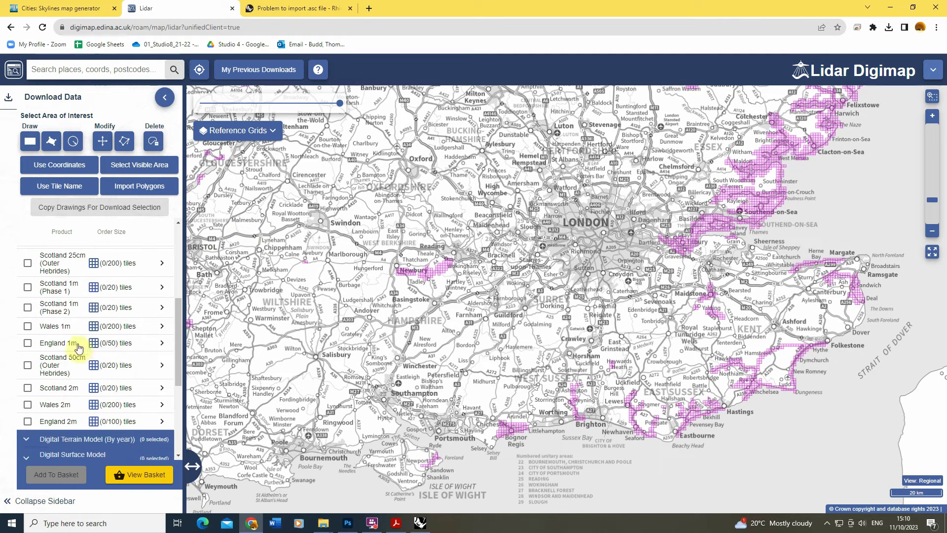
left_click(93, 343)
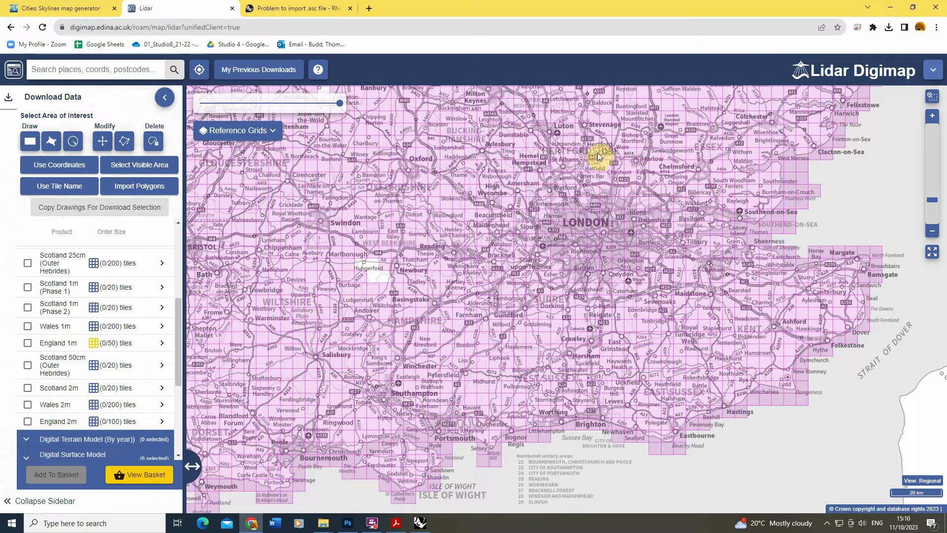
scroll(108, 320, "up", 3)
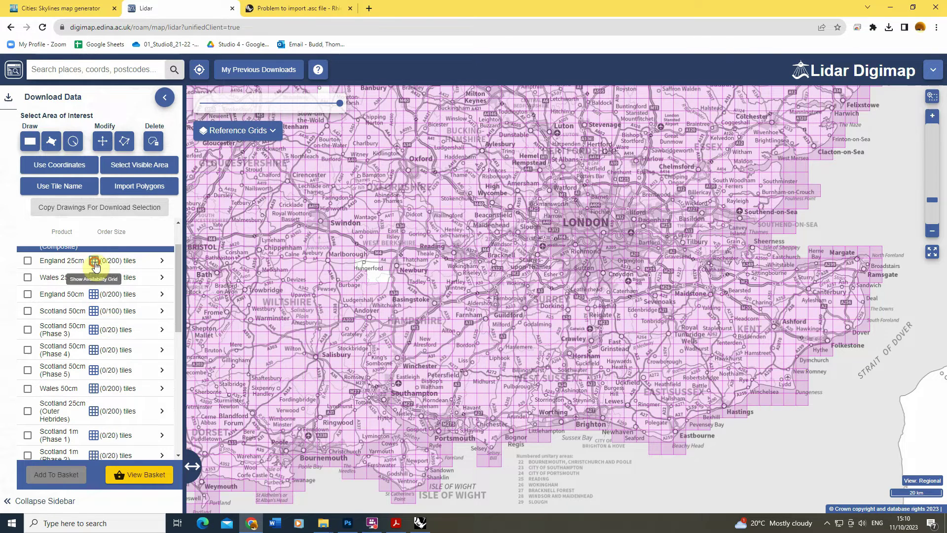
left_click(93, 261)
Draw a rectangular area of interest inside tile TQ8812 on the coast near Fairlight Cove
scroll(691, 443, "up", 2)
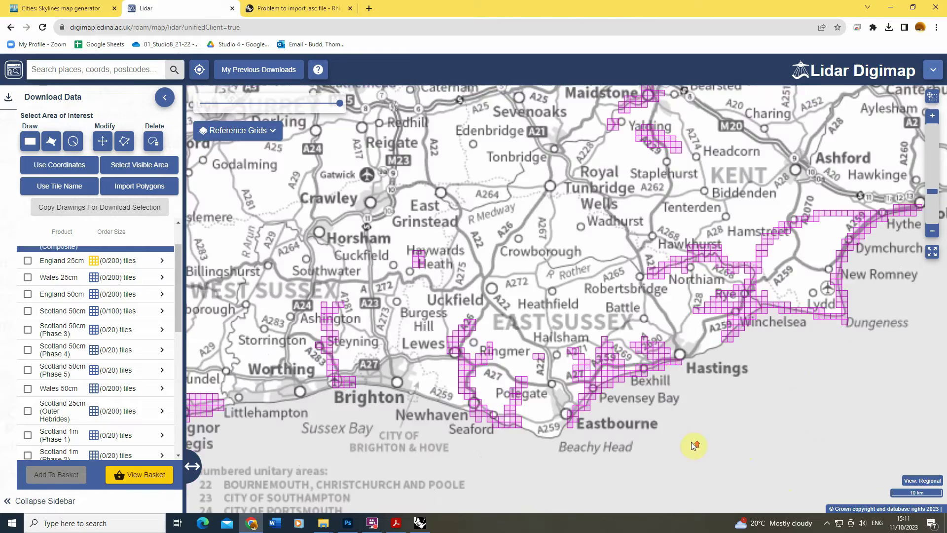
scroll(810, 370, "up", 2)
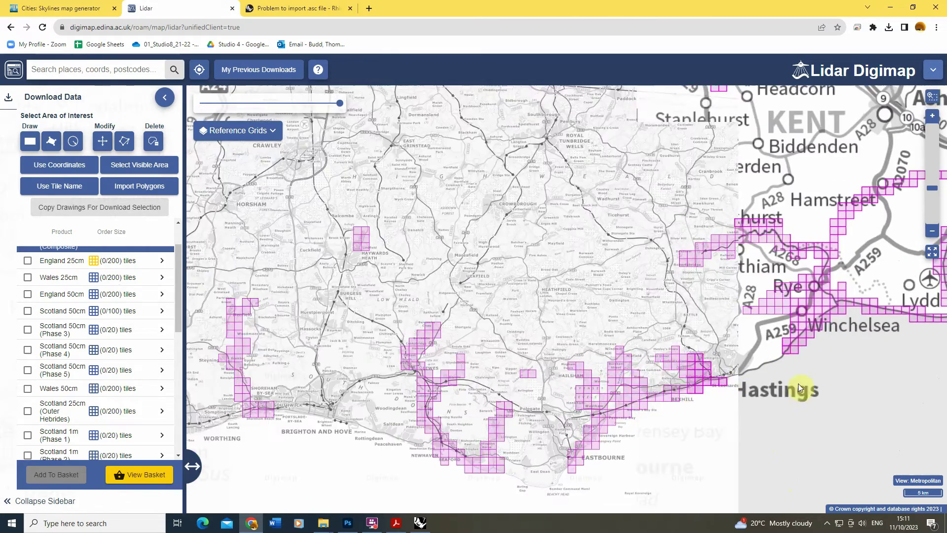
scroll(674, 357, "up", 1)
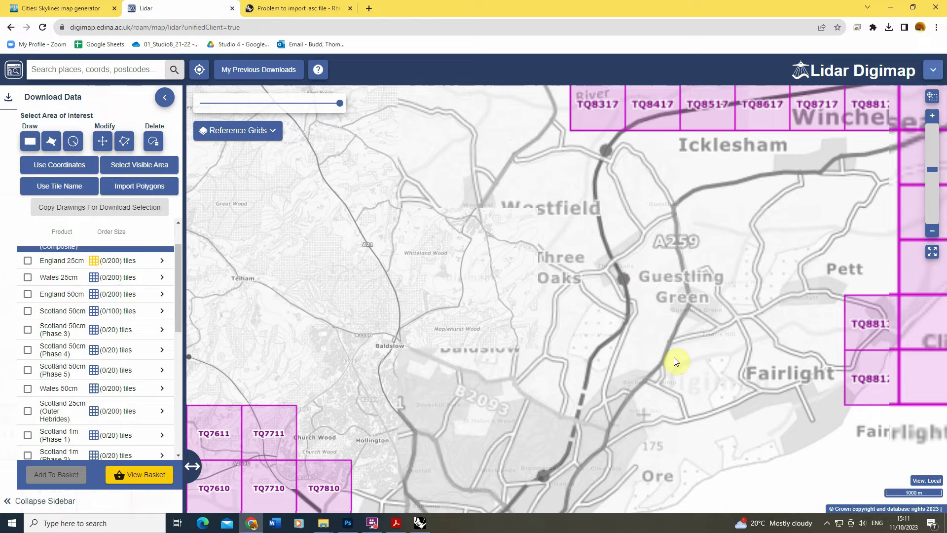
left_click_drag(674, 357, 304, 313)
left_click(29, 141)
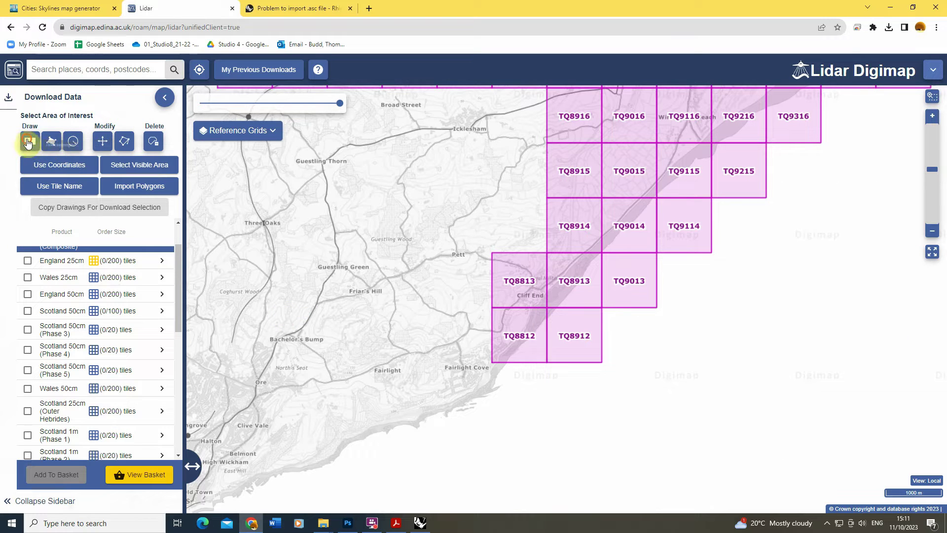
left_click(495, 313)
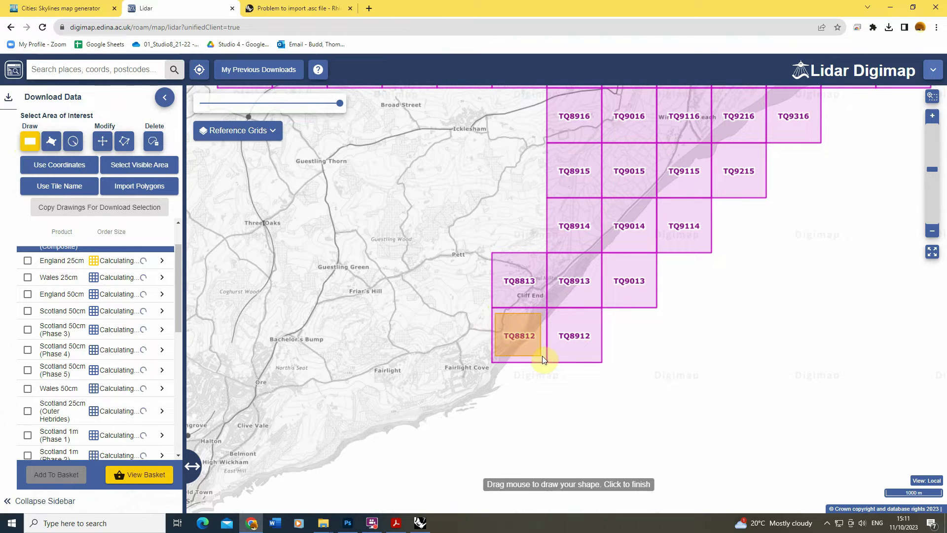
left_click(542, 356)
Add the England 25cm Digital Terrain Model product to the basket, and close the basket without requesting the download
left_click(28, 260)
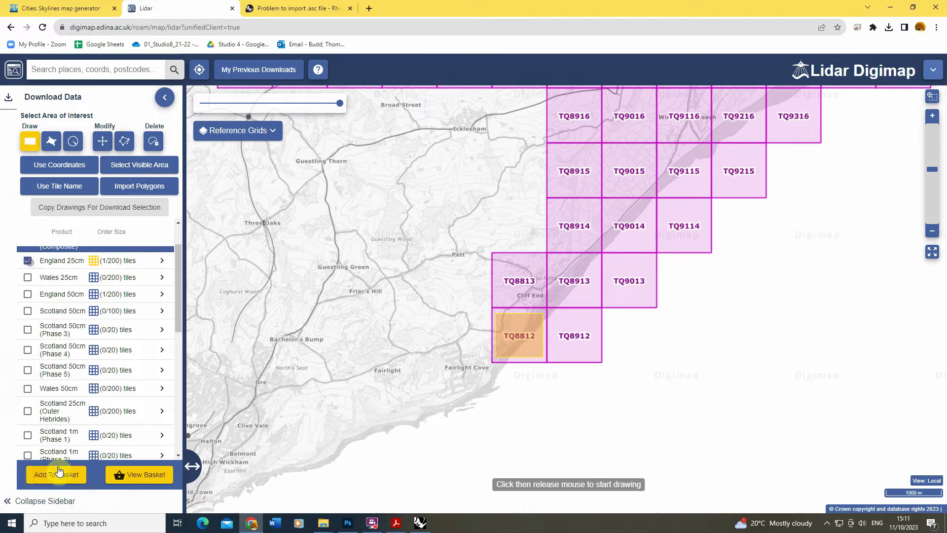
left_click(54, 474)
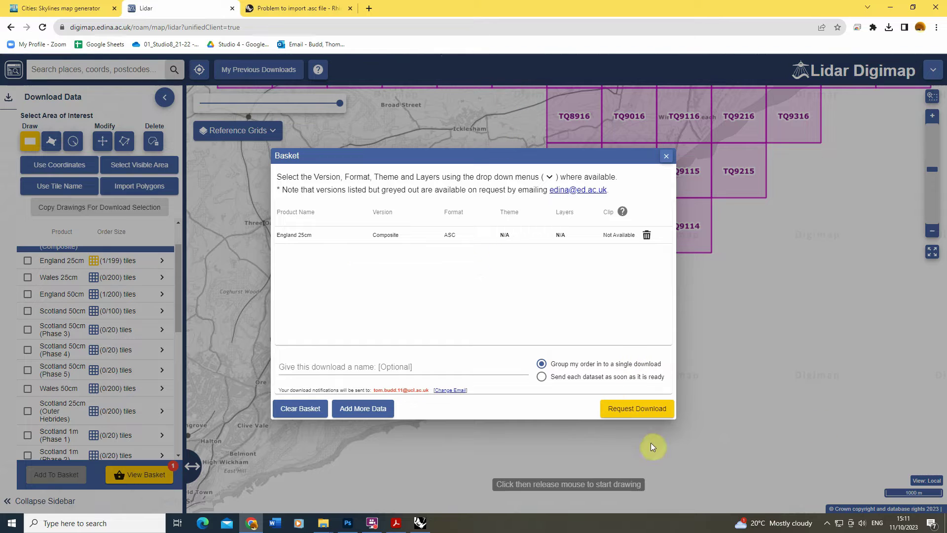
left_click(666, 156)
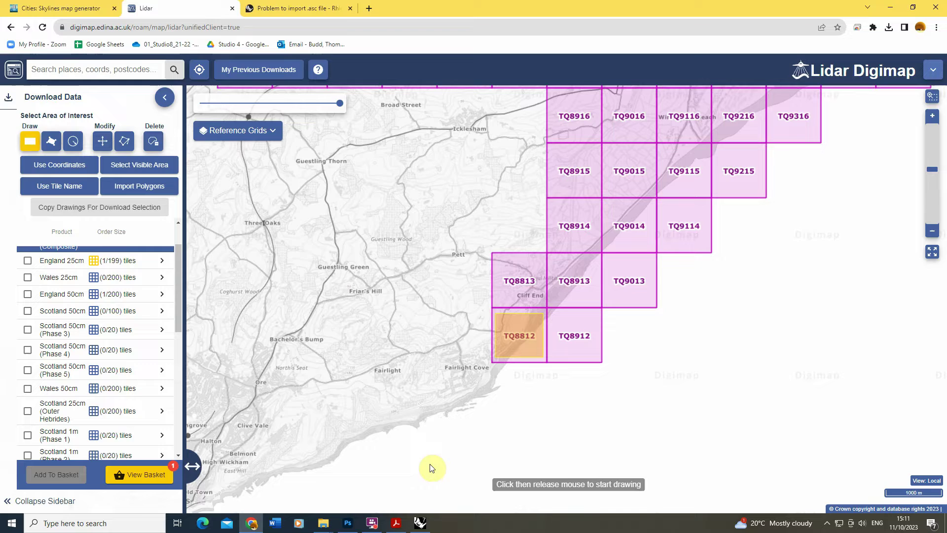
Review the Rhino forum thread "Problem to import .asc file" for the ASCII grid importer script and its tutorial
left_click(421, 522)
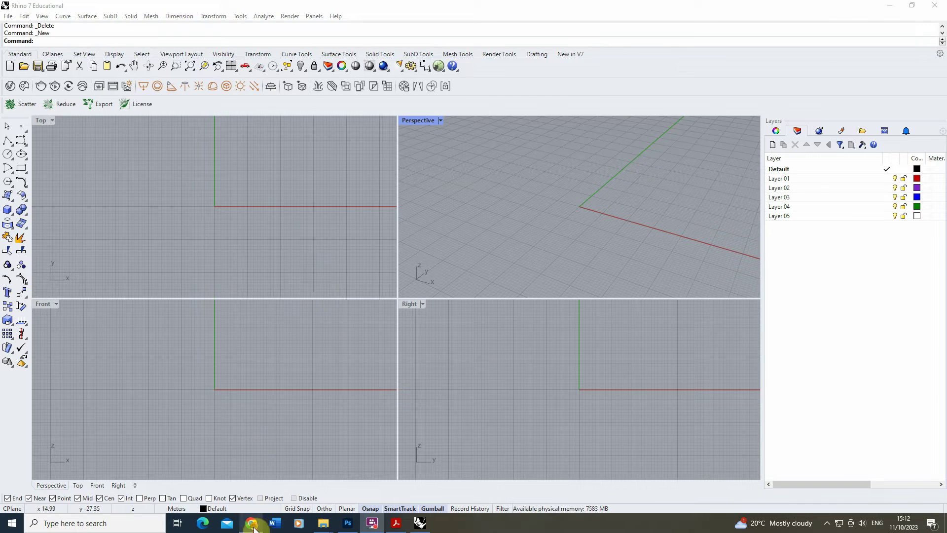
left_click(252, 524)
left_click(291, 9)
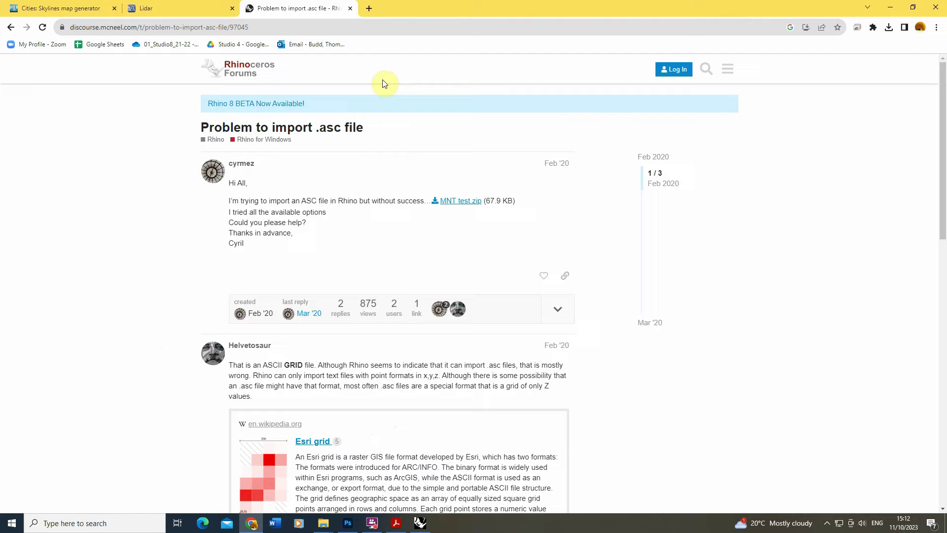
scroll(317, 296, "down", 3)
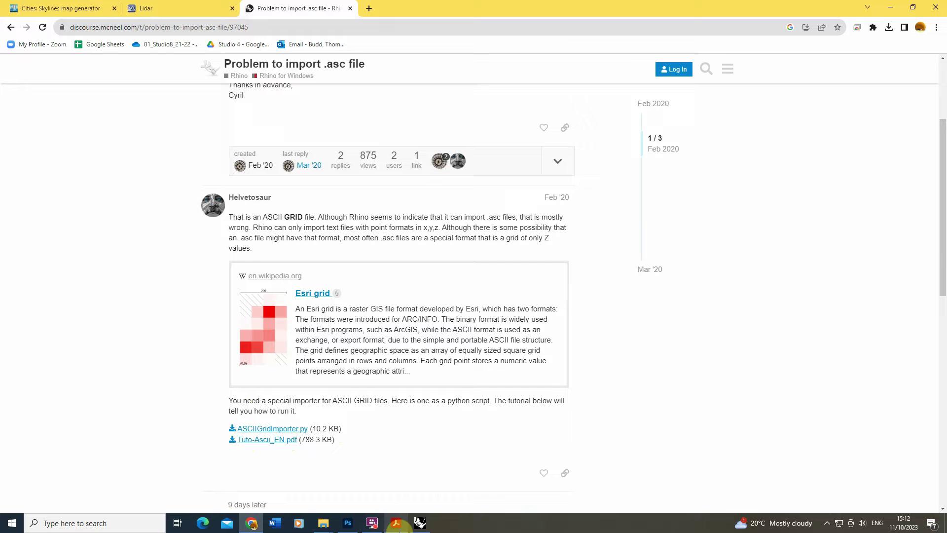
Switch to Rhino 7 and run the Python script ASCIIGridImporter.py from the 70_Lidar folder
left_click(420, 524)
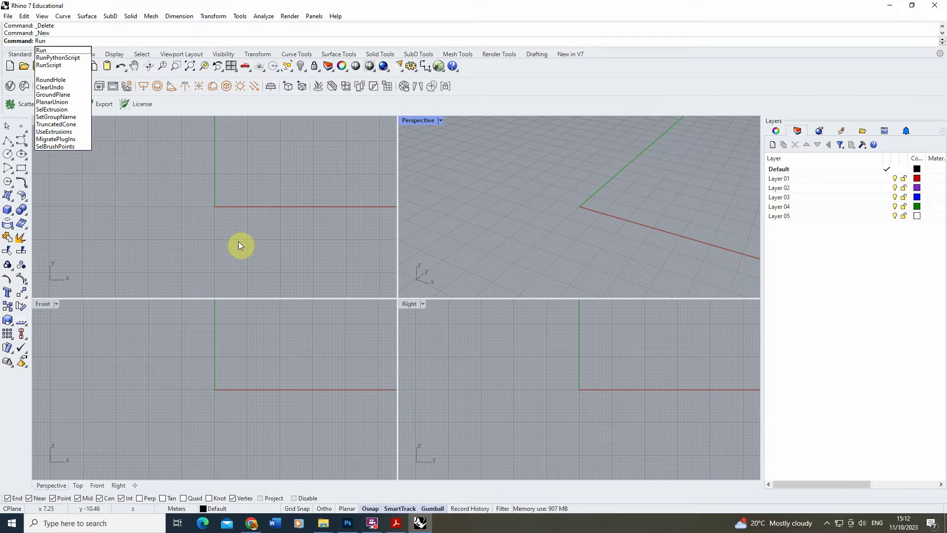
left_click(66, 60)
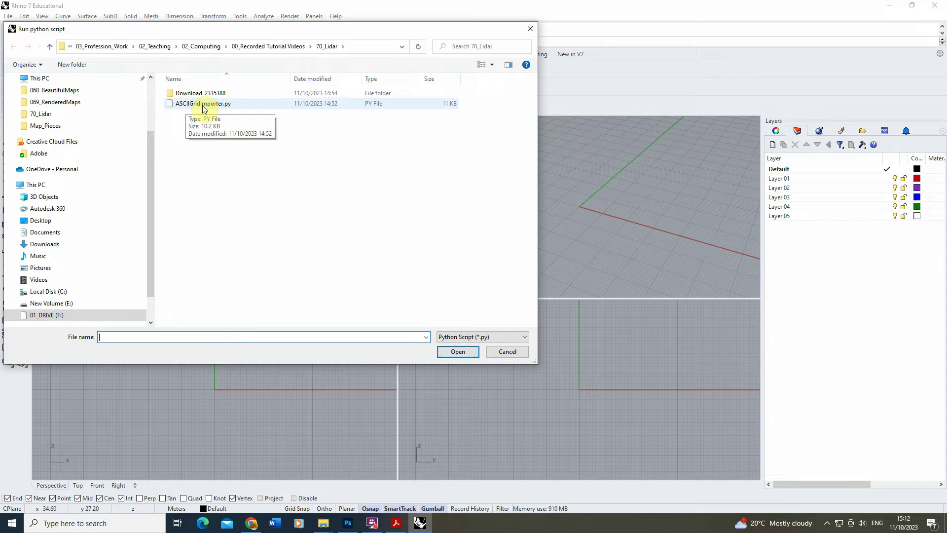
left_click(203, 106)
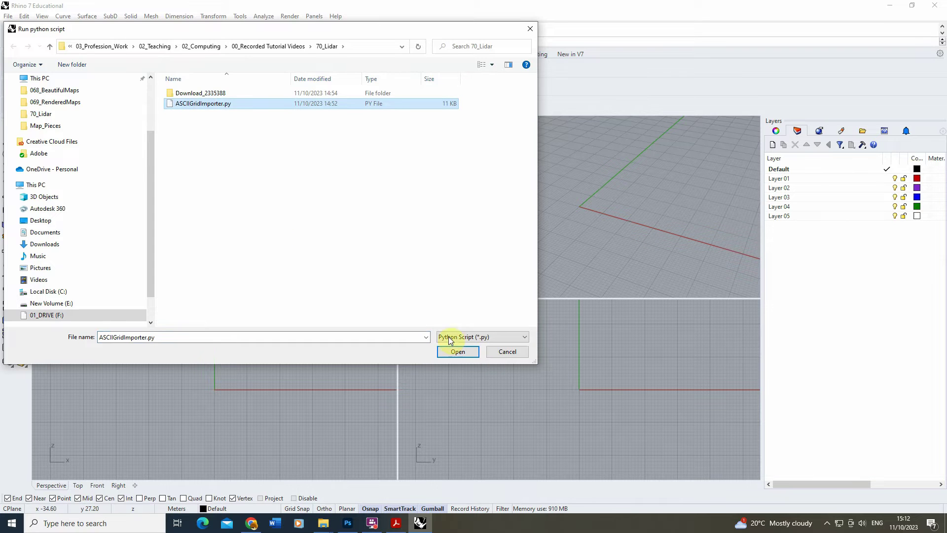
left_click(458, 353)
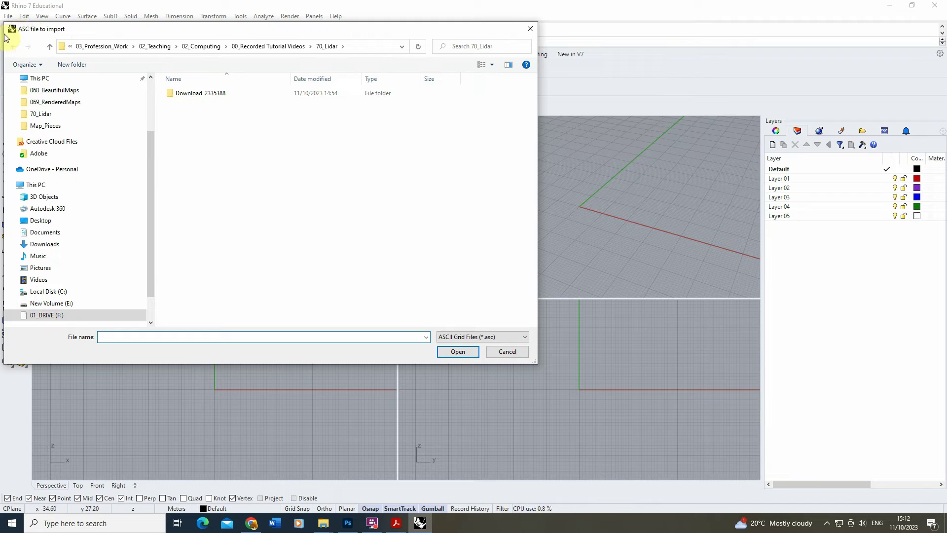
Load tq8812_DTM_25CM.asc from the tq subfolder of the downloaded England 25cm terrain data as the ASC file to import
double_click(220, 94)
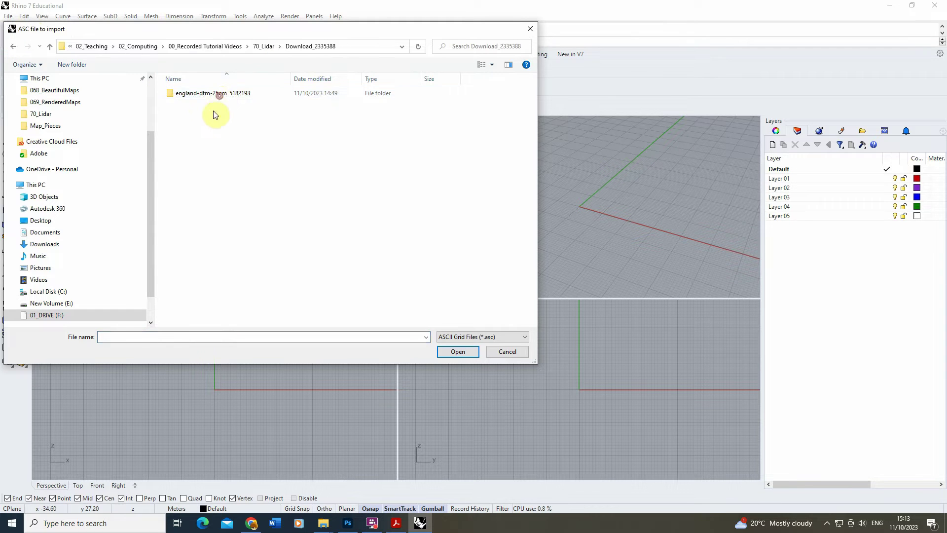
double_click(218, 93)
double_click(202, 94)
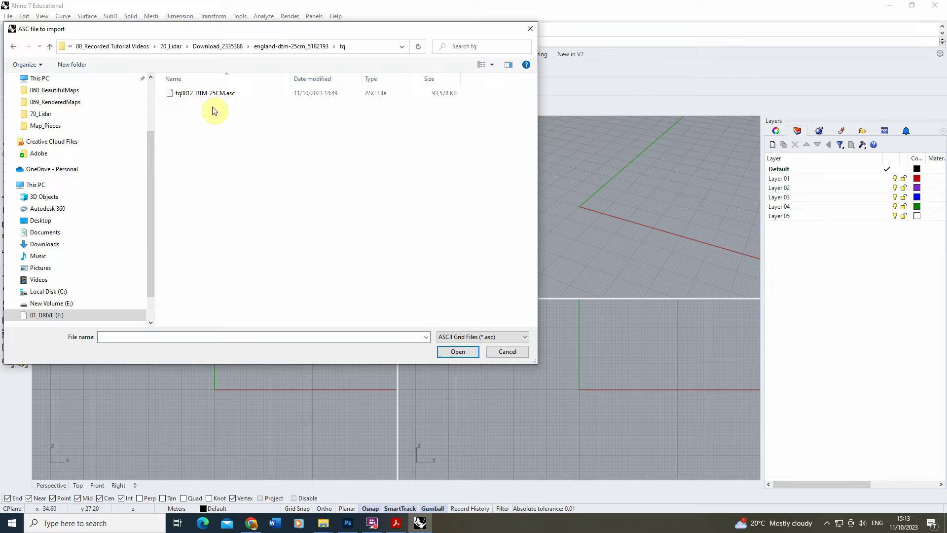
left_click(222, 93)
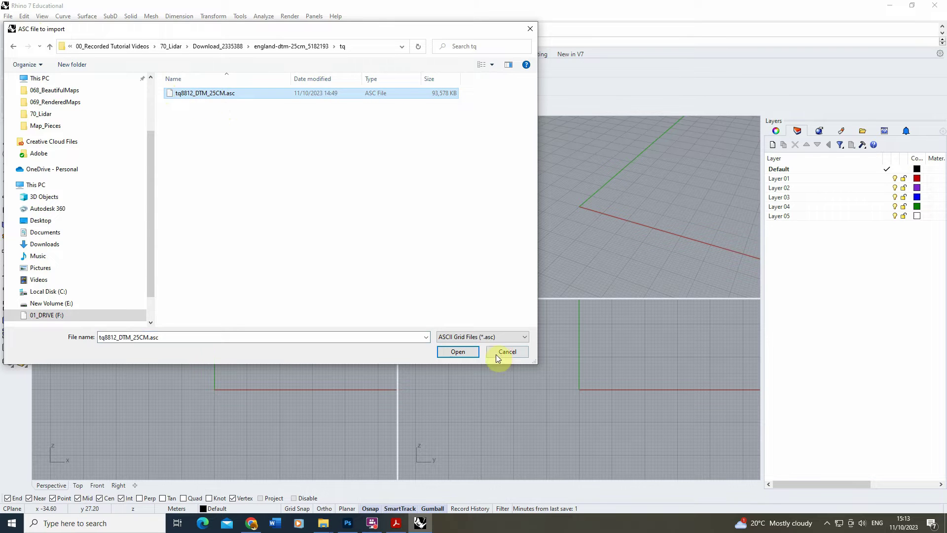
left_click(459, 352)
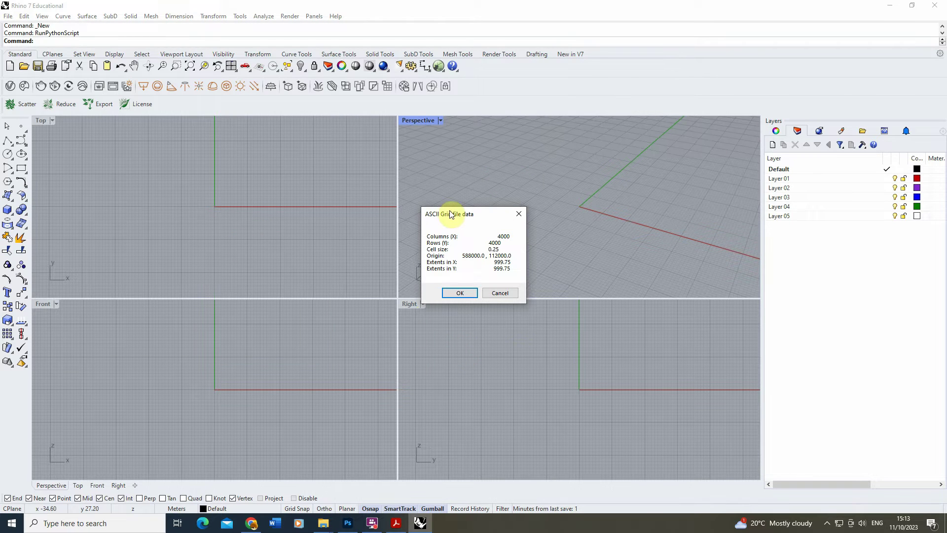
Accept the grid file data and import it with point grid density 2, missing-data height 0 and only a mesh as output
left_click_drag(451, 213, 257, 176)
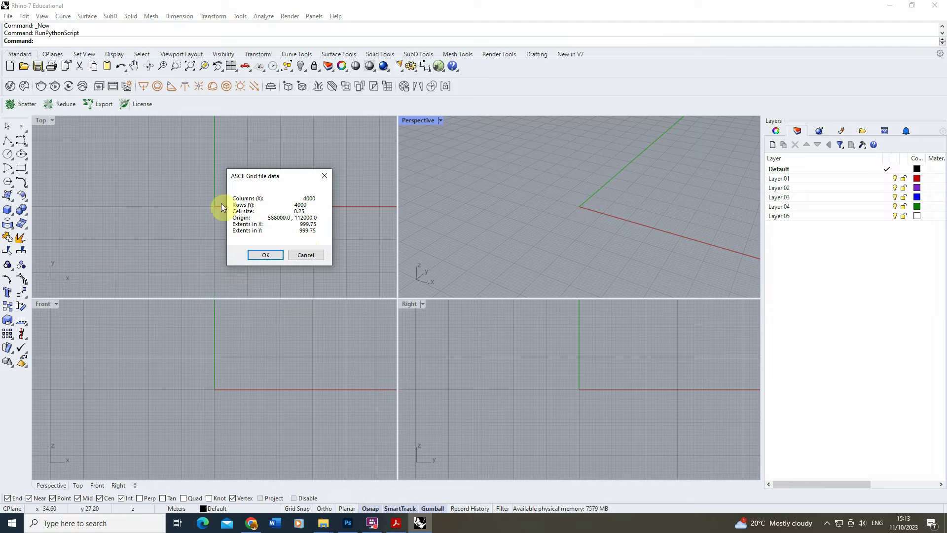
left_click(267, 255)
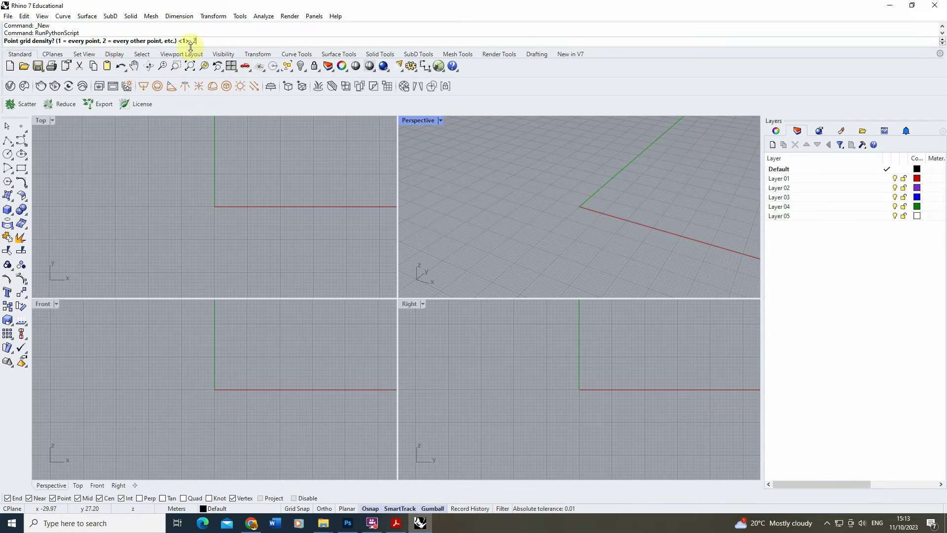
type("2")
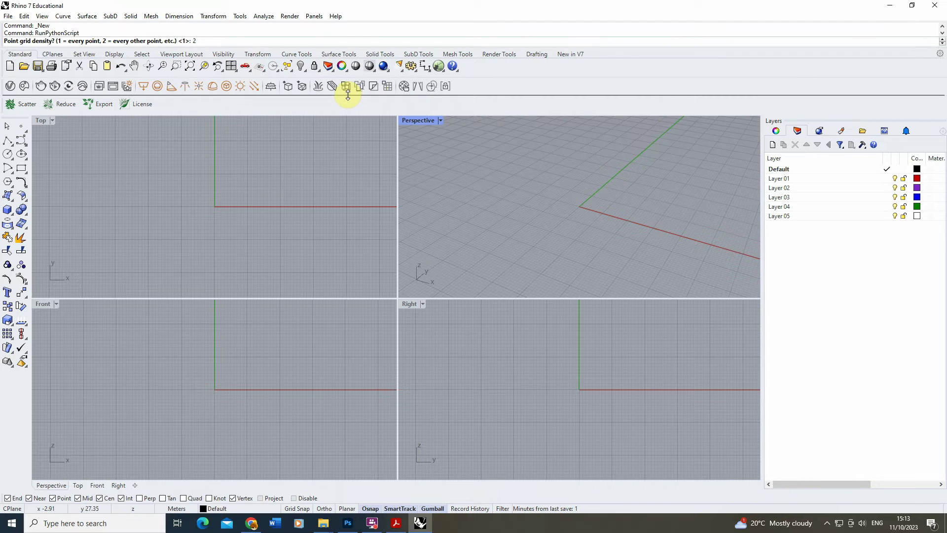
key("Return")
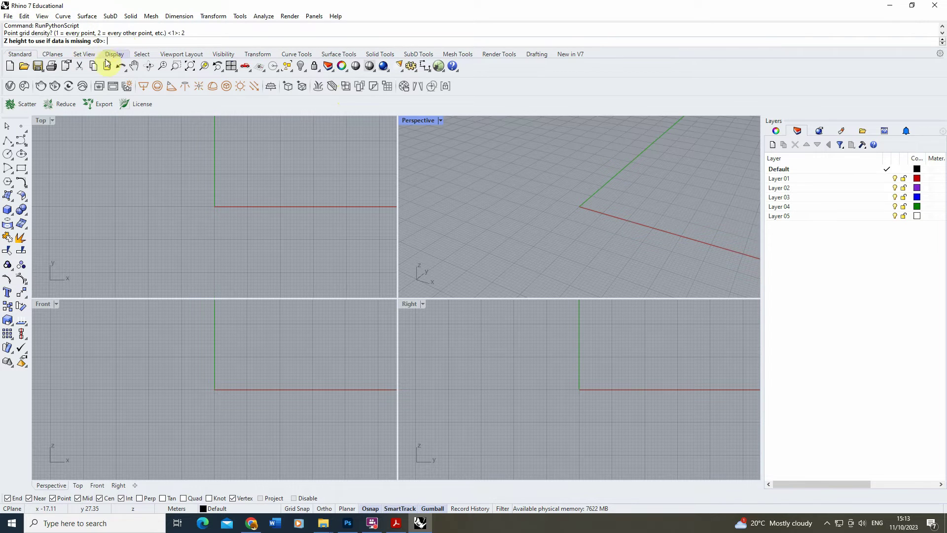
key("Return")
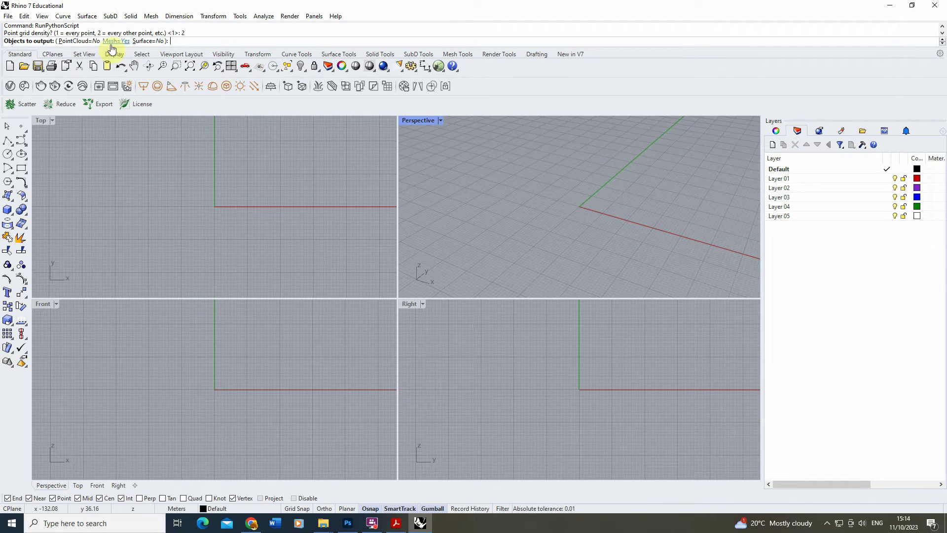
key("Return")
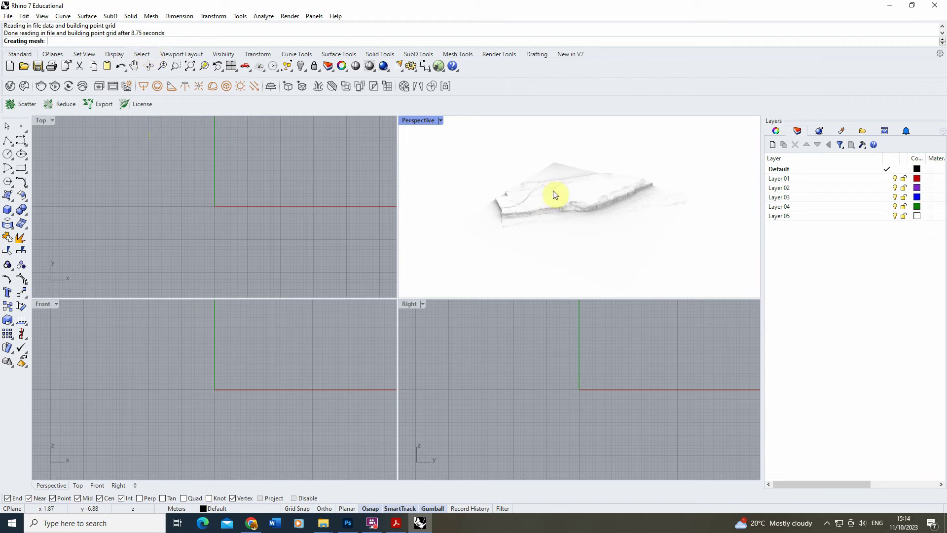
Maximize the Perspective viewport and examine the cliff edge of the imported terrain mesh up close
double_click(414, 119)
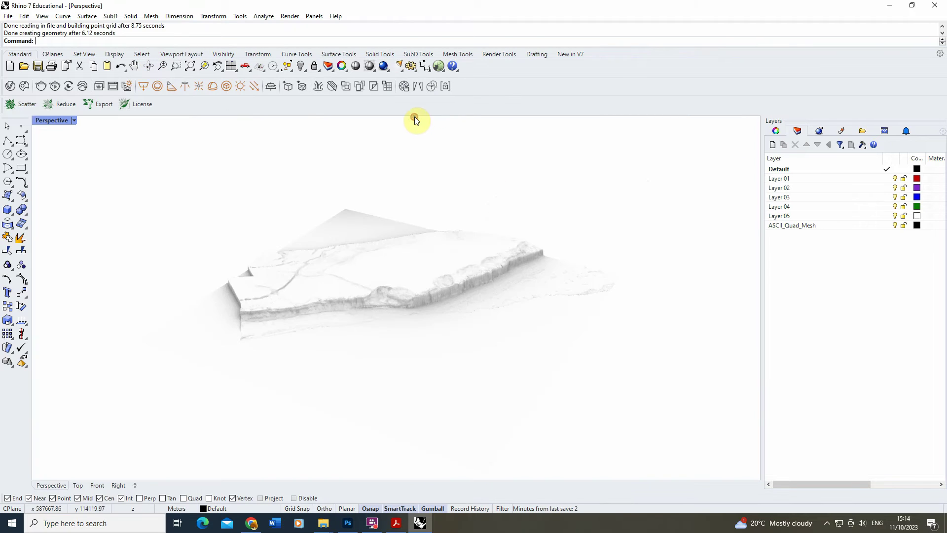
scroll(393, 306, "up", 4)
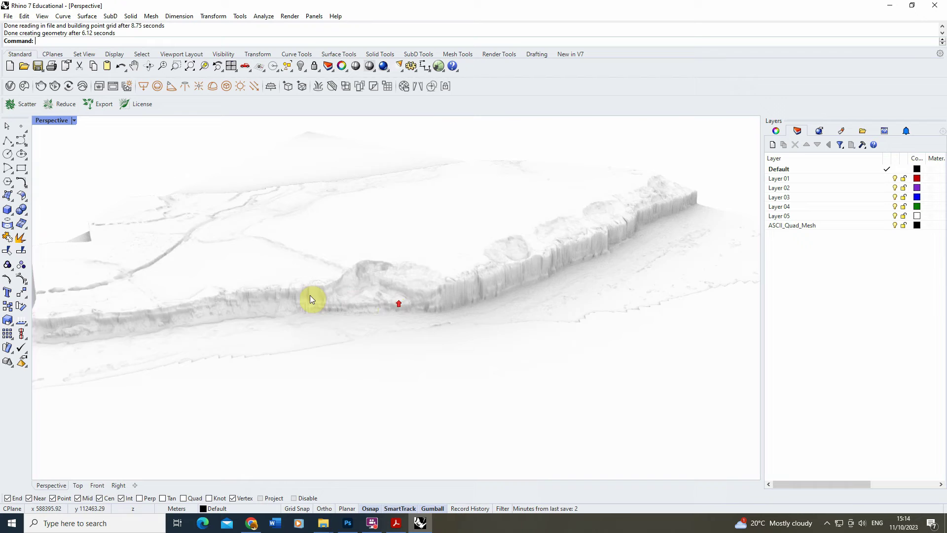
Examine the terrain mesh from several angles, including the cliff face up close and the overall landform
right_click_drag(310, 296, 254, 288)
right_click_drag(507, 193, 524, 244)
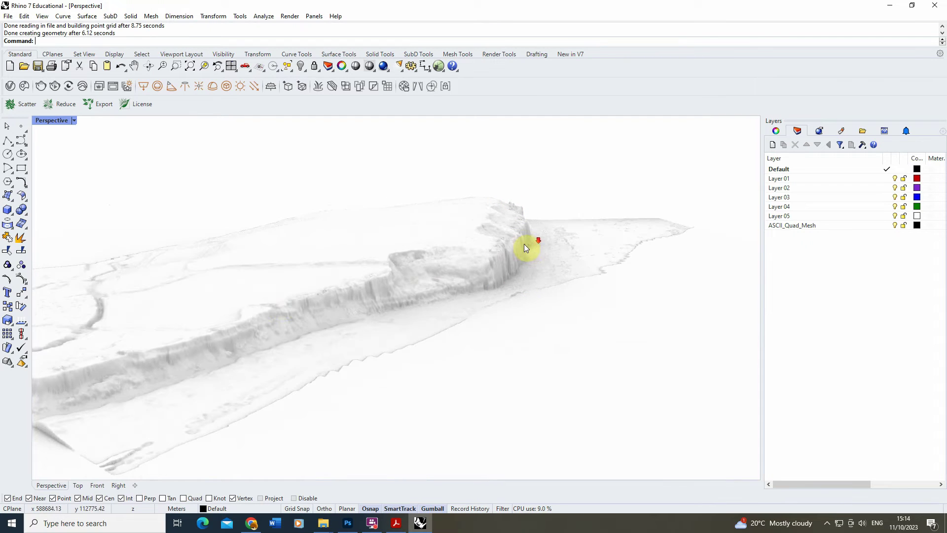
scroll(98, 380, "up", 10)
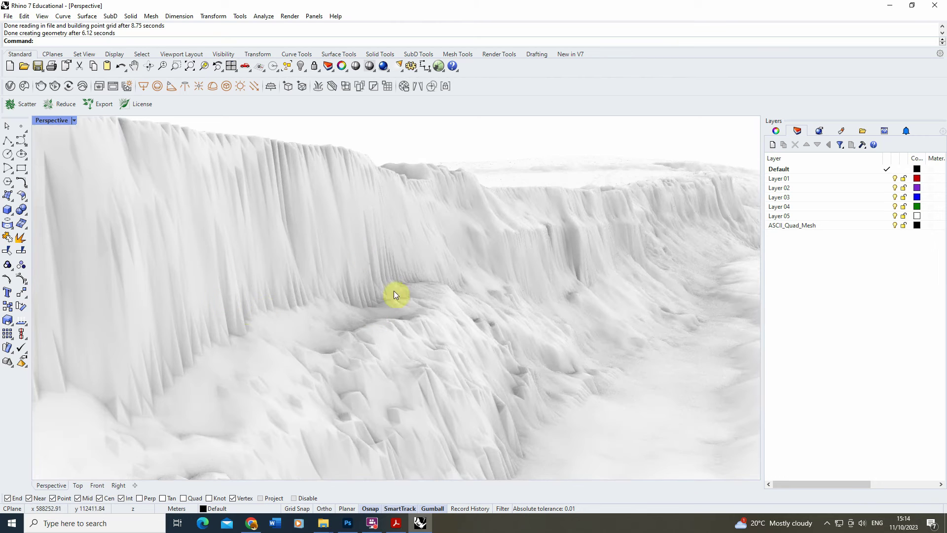
right_click_drag(394, 292, 393, 235)
right_click_drag(164, 392, 469, 270)
scroll(645, 194, "up", 2)
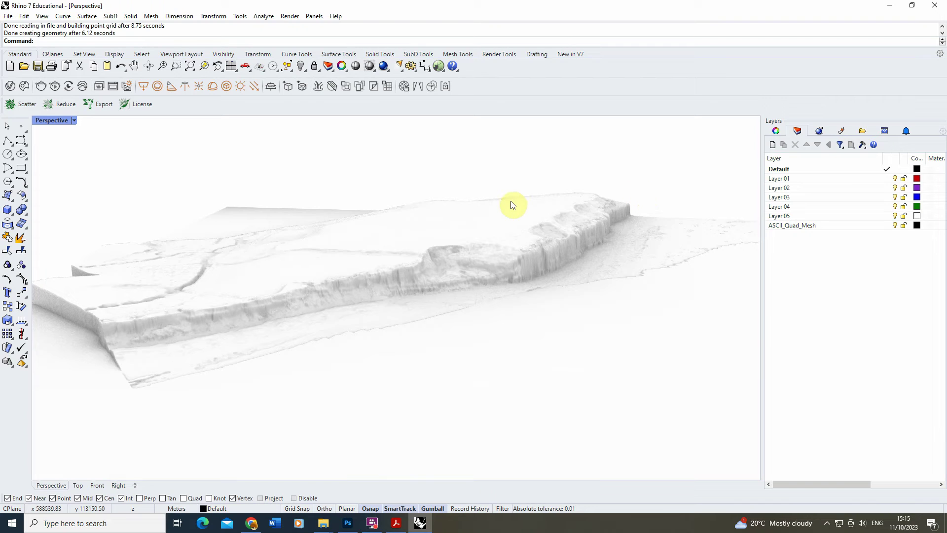
scroll(513, 206, "up", 2)
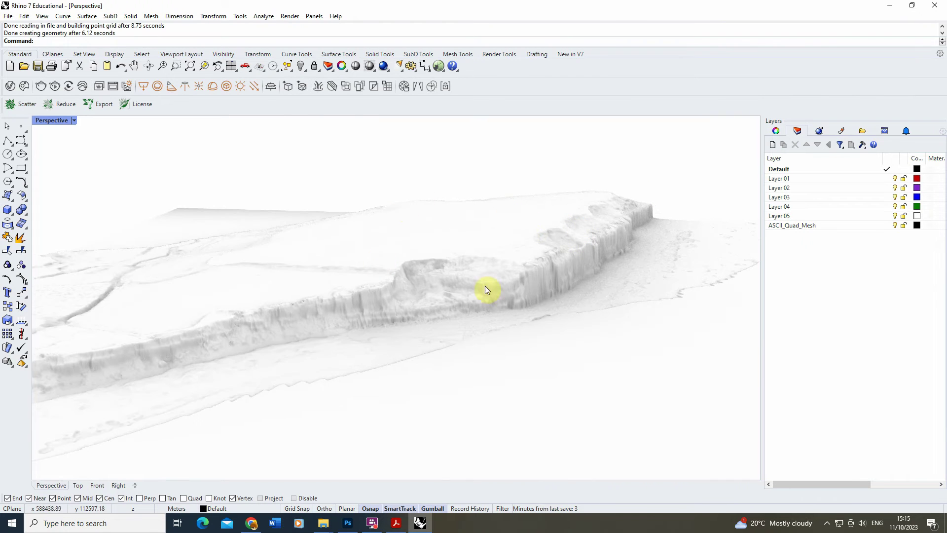
mouse_move(587, 262)
right_mouse_down()
mouse_move(425, 283)
mouse_move(347, 260)
mouse_move(449, 252)
mouse_move(576, 264)
right_mouse_up()
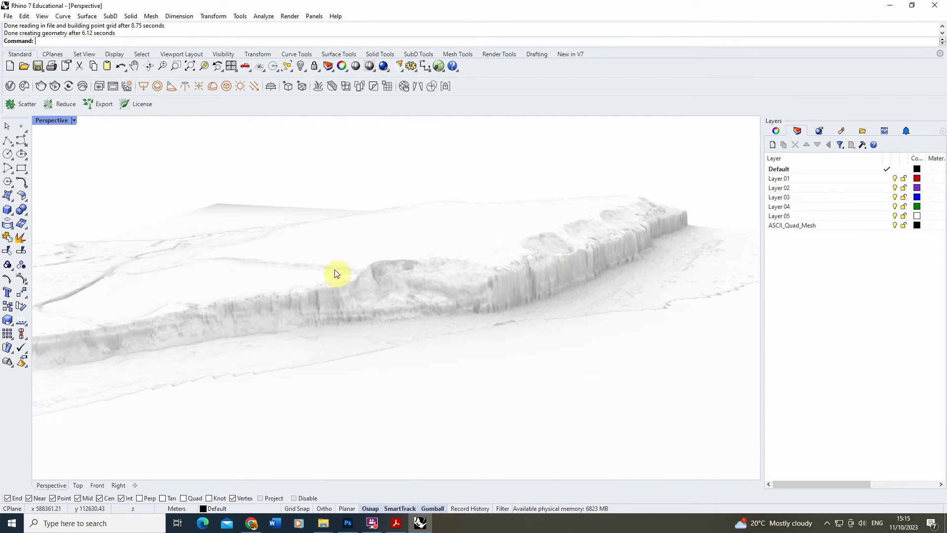
mouse_move(335, 269)
right_mouse_down()
mouse_move(442, 262)
mouse_move(327, 274)
right_mouse_up()
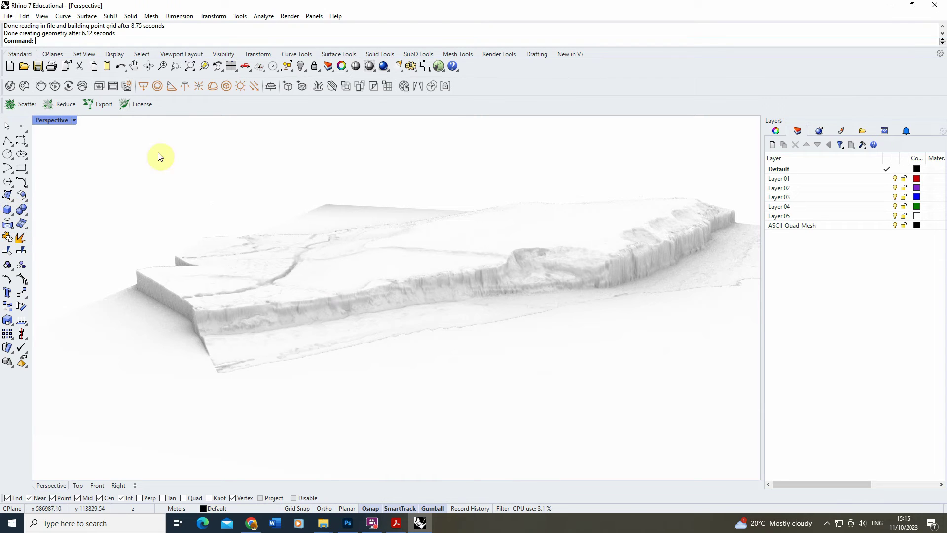
Draw a reference box about 39 m high on the ground beside the near corner of the terrain mesh
left_click(9, 210)
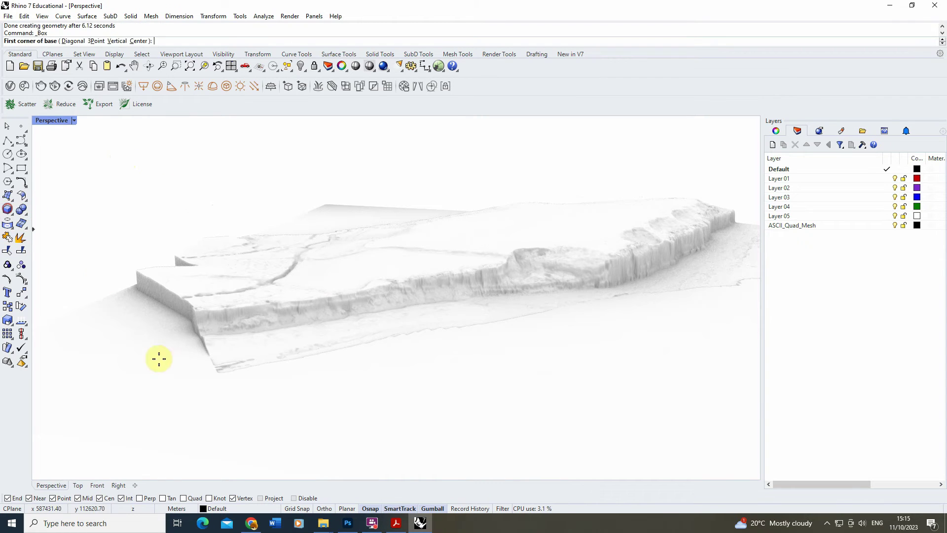
left_click(136, 380)
left_click(132, 401)
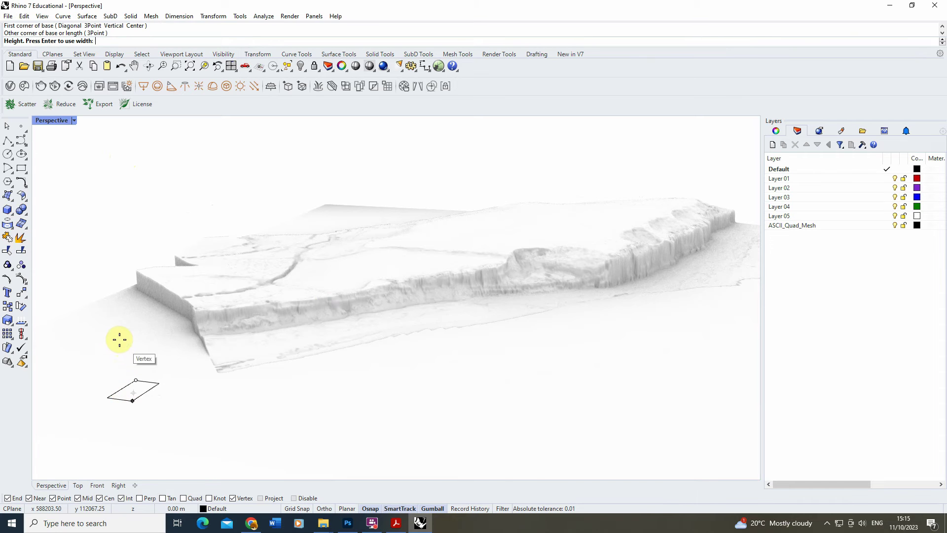
right_click_drag(109, 291, 110, 277)
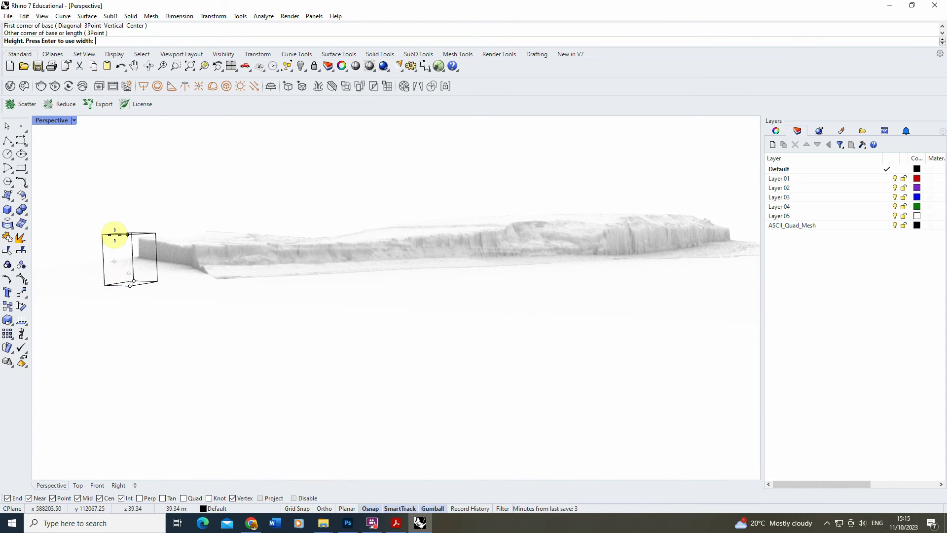
left_click(111, 229)
right_click_drag(179, 188, 176, 203)
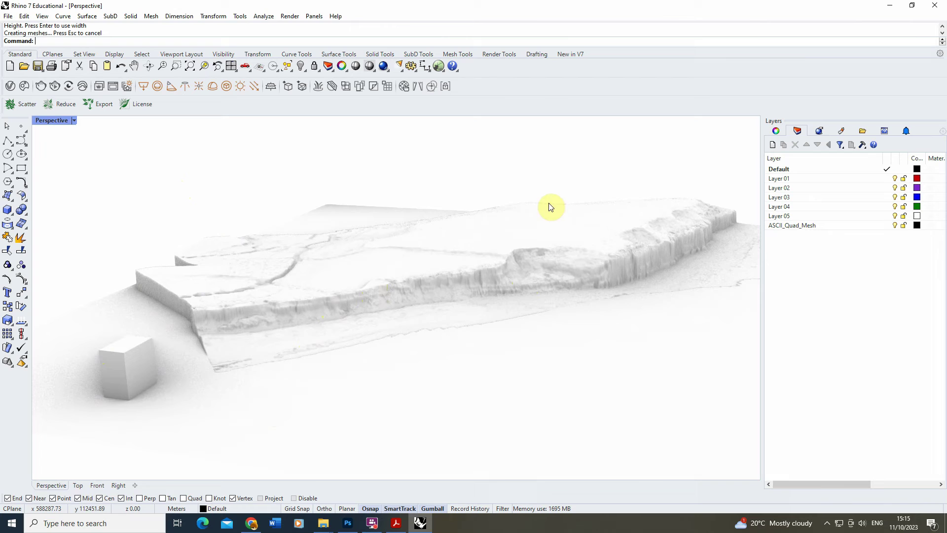
Create contours on the terrain mesh at 1.00 m spacing, using the box's vertical edge from midpoint to top corner as the contour direction
left_click(460, 238)
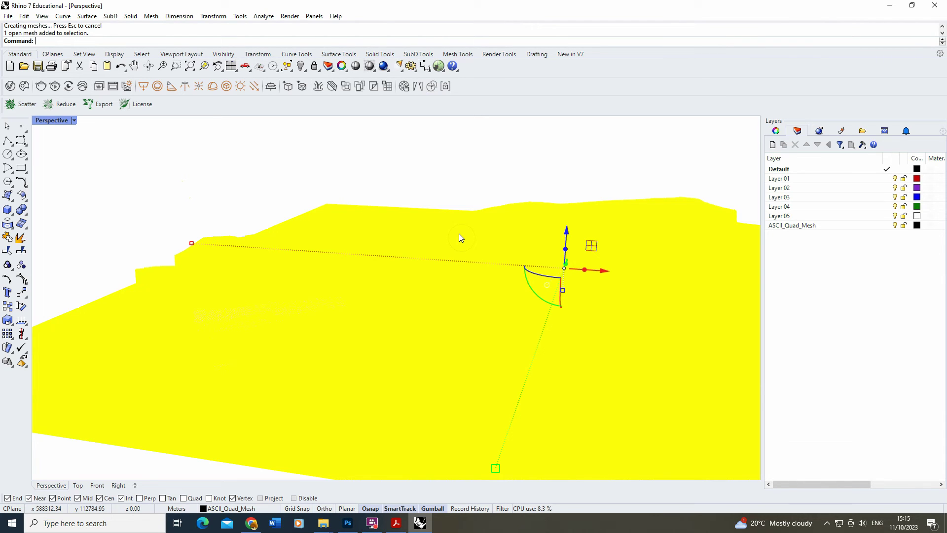
type("our")
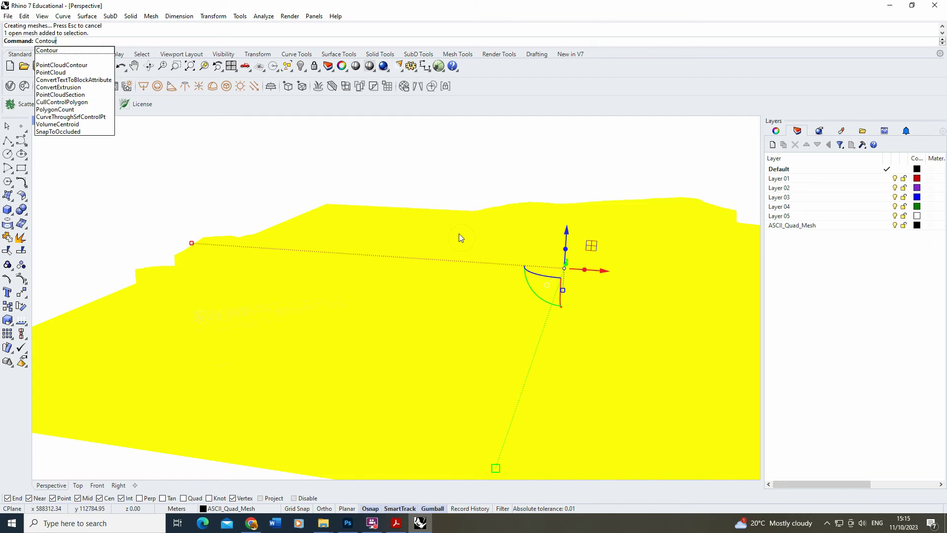
key("Return")
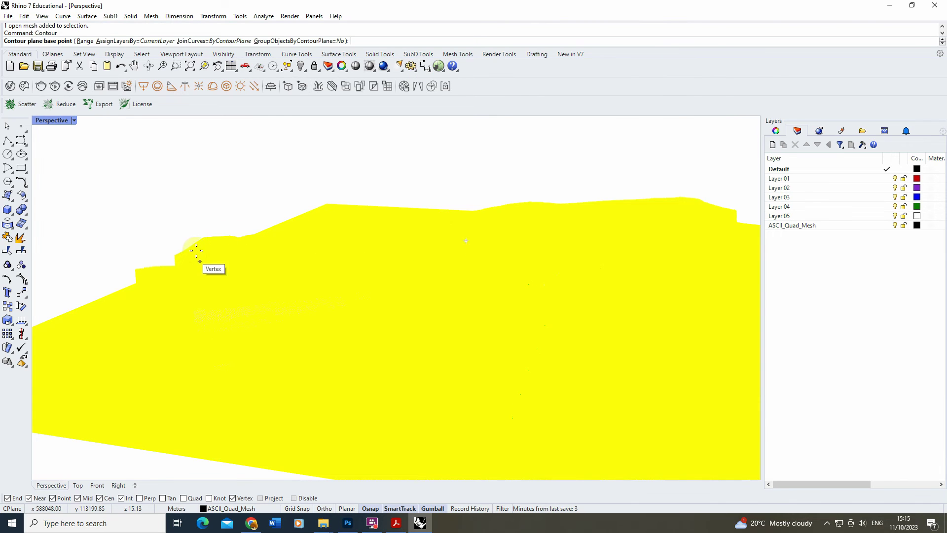
right_click_drag(195, 250, 143, 242)
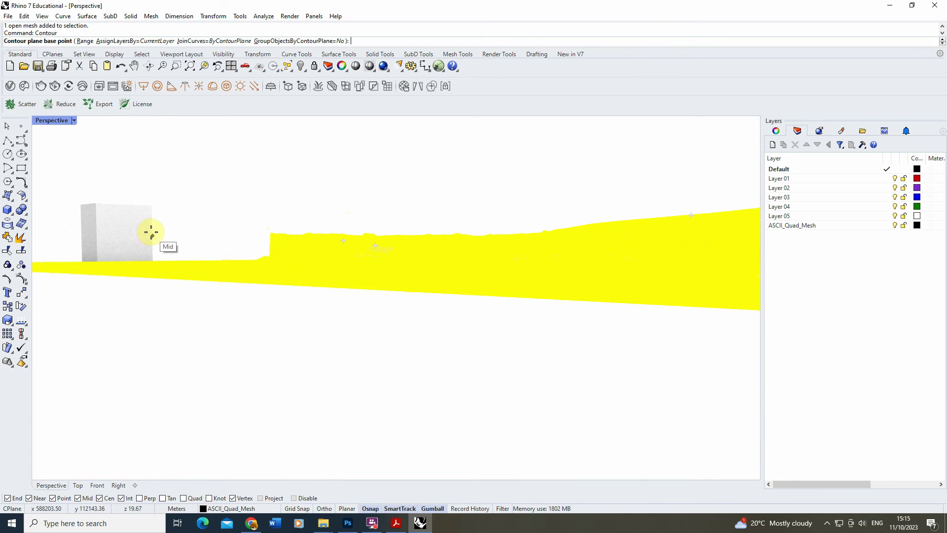
left_click(152, 231)
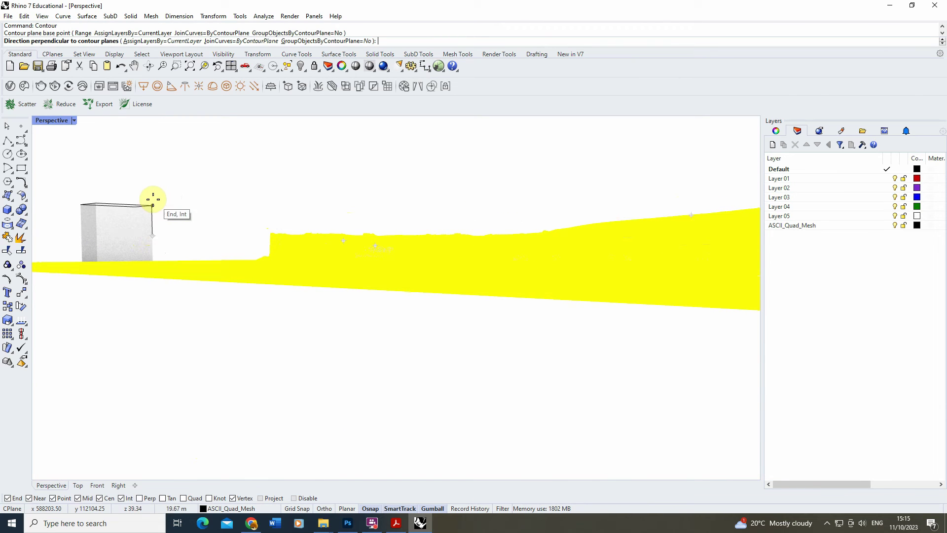
left_click(153, 204)
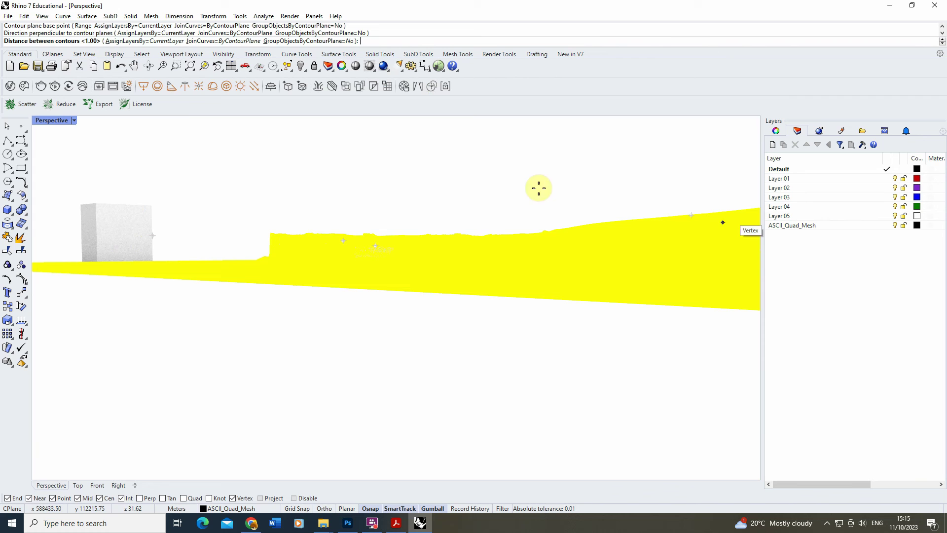
scroll(217, 222, "up", 6)
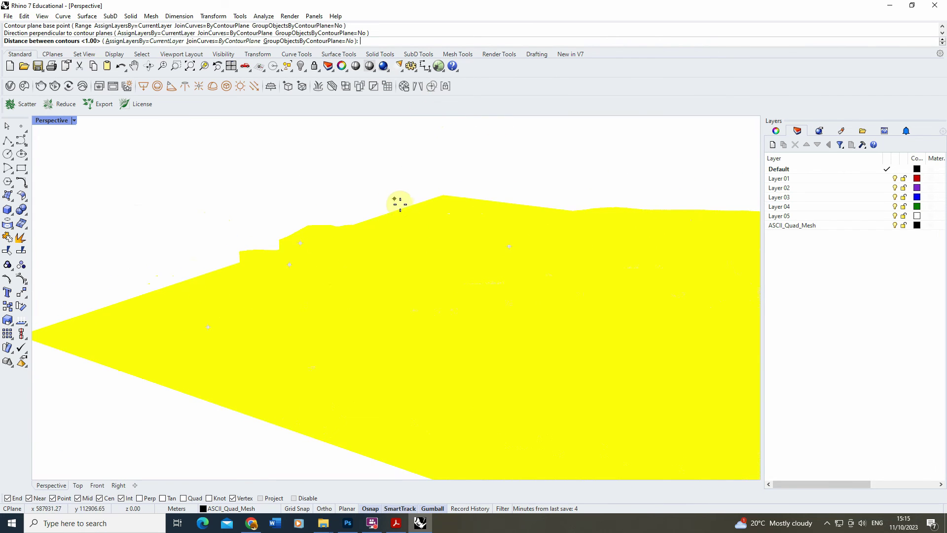
right_click(400, 198)
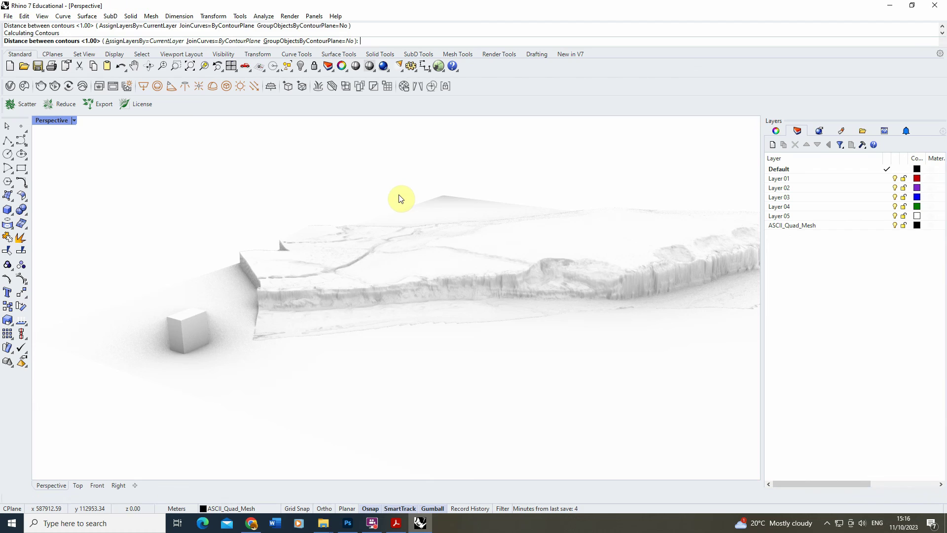
right_click_drag(238, 242, 228, 237)
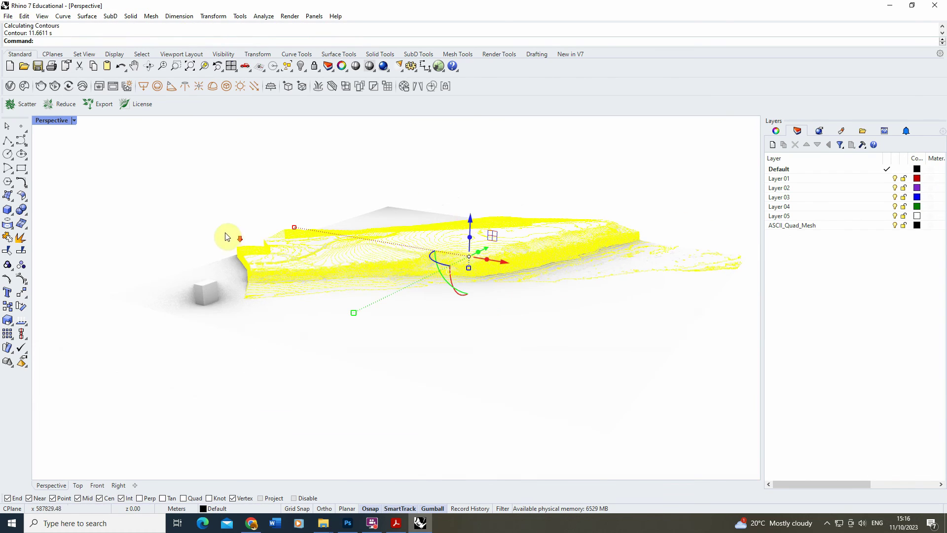
left_click(525, 189)
Delete the reference box beside the terrain and inspect the contour lines along the cliff and plateau
right_click_drag(524, 189, 260, 281)
right_click_drag(599, 255, 440, 276)
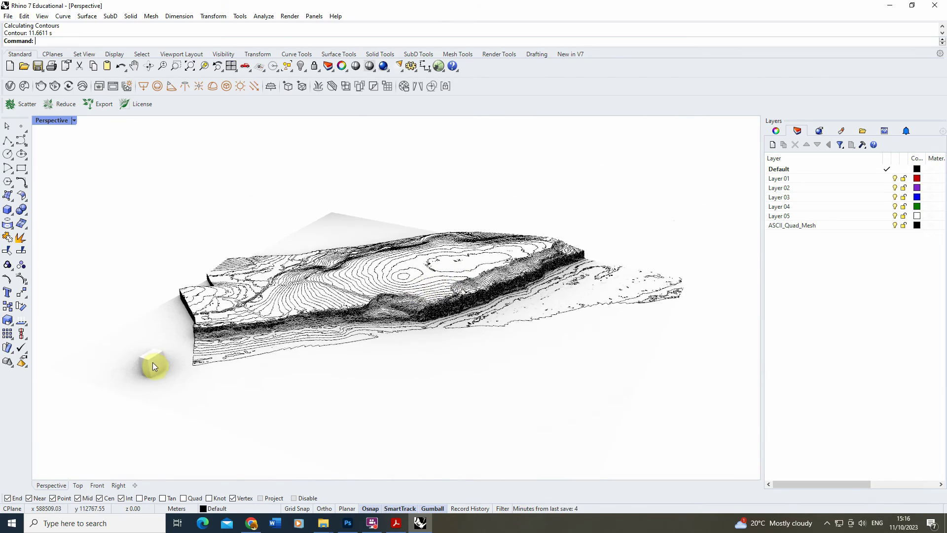
left_click(152, 363)
key("Delete")
right_click_drag(243, 302, 386, 324)
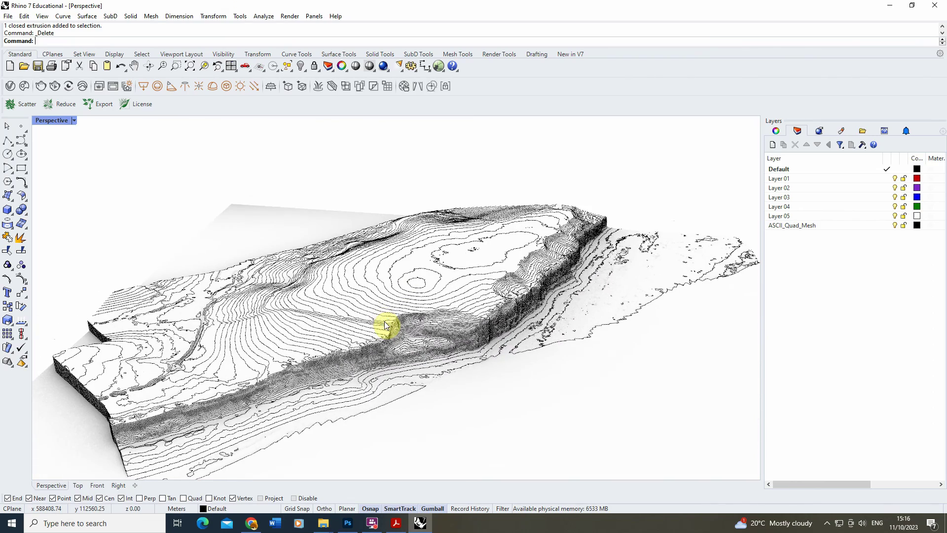
mouse_move(545, 327)
right_mouse_down()
mouse_move(539, 317)
mouse_move(554, 336)
right_mouse_up()
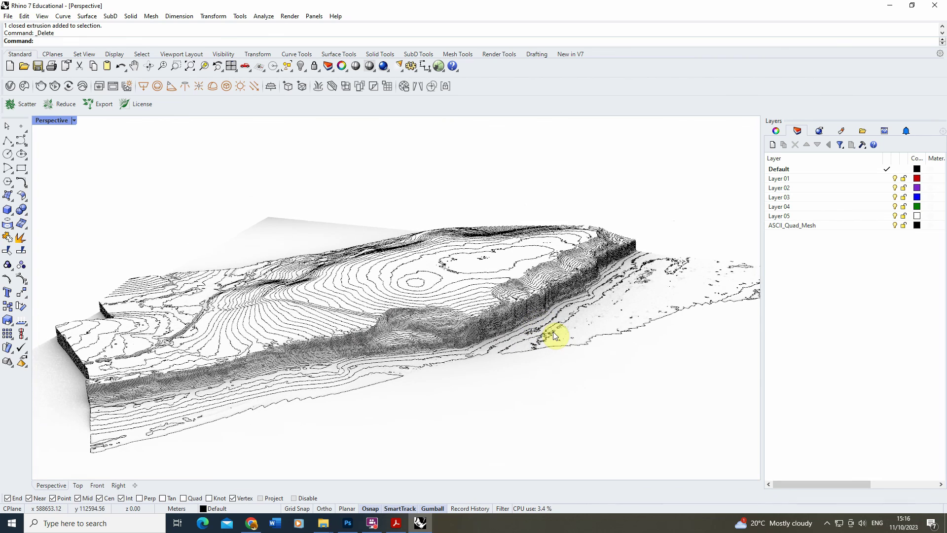